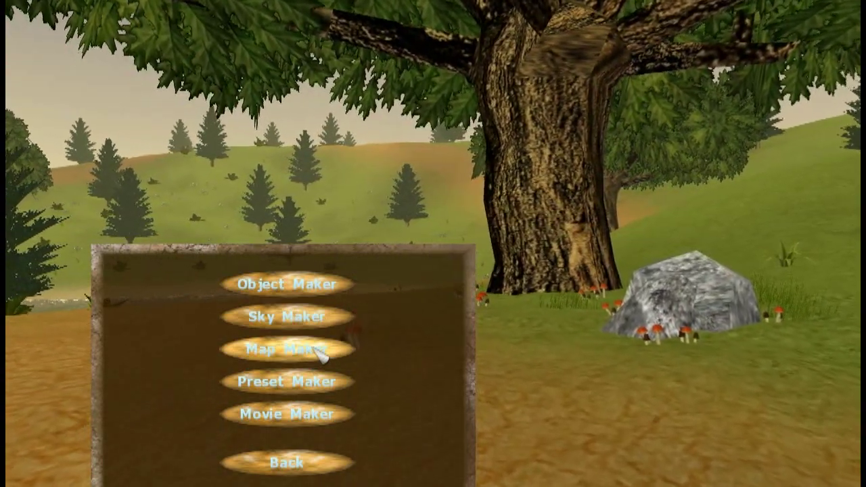
- Open the Map Maker tool and load the Test1 map
click(320, 352)
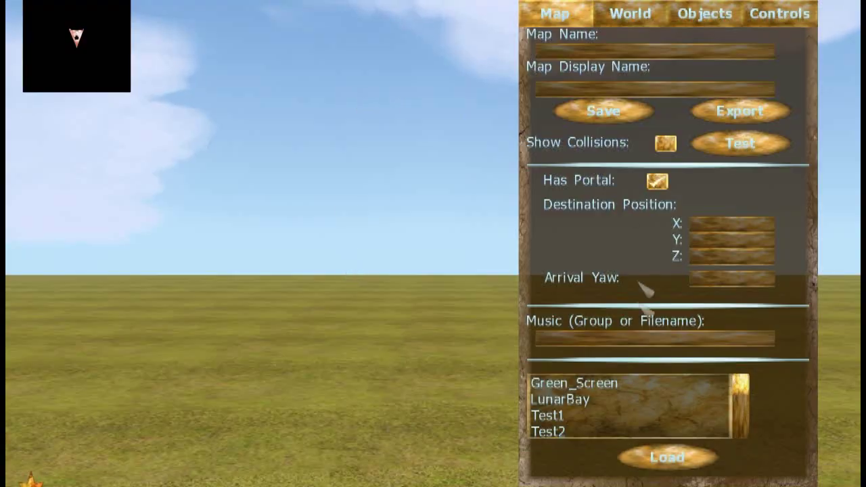
drag(744, 397, 742, 427)
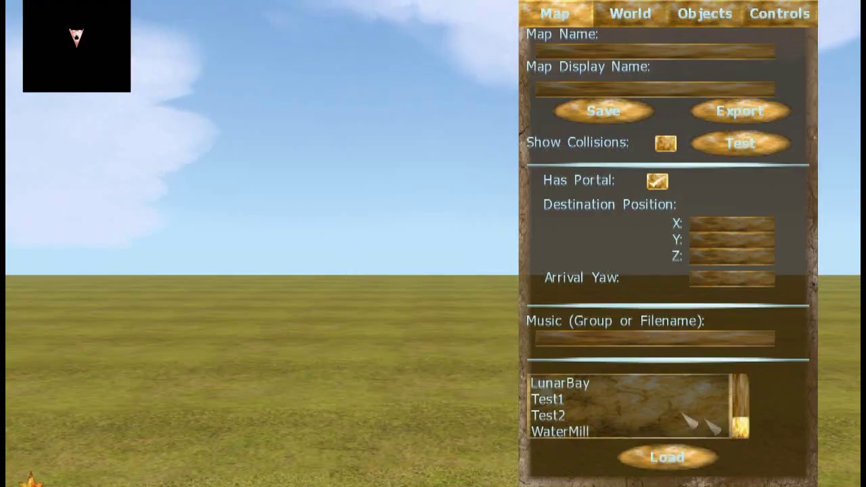
click(571, 400)
click(568, 411)
click(571, 403)
click(568, 411)
click(570, 400)
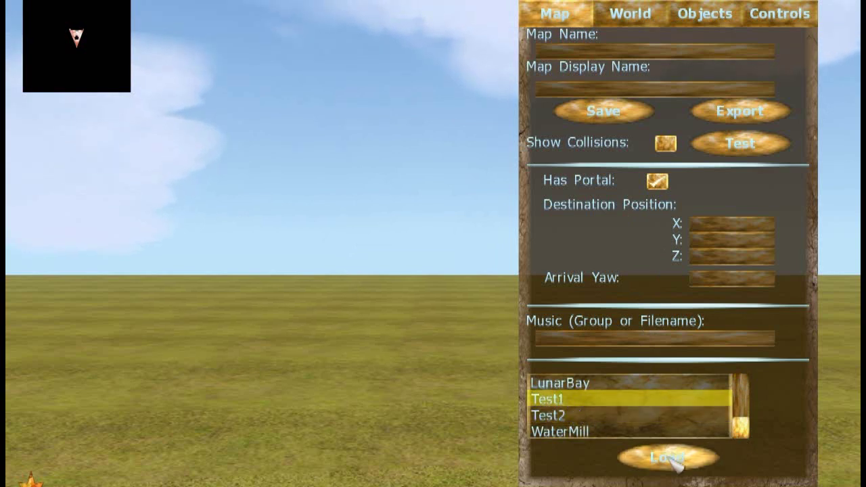
click(670, 459)
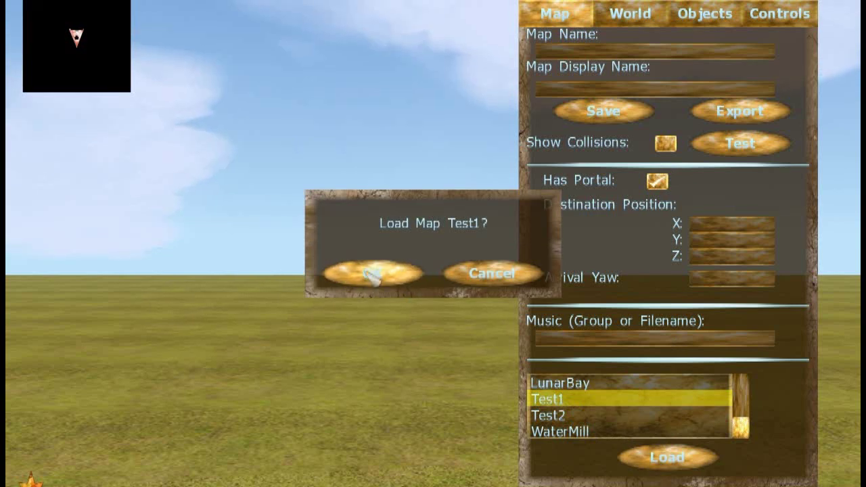
click(372, 274)
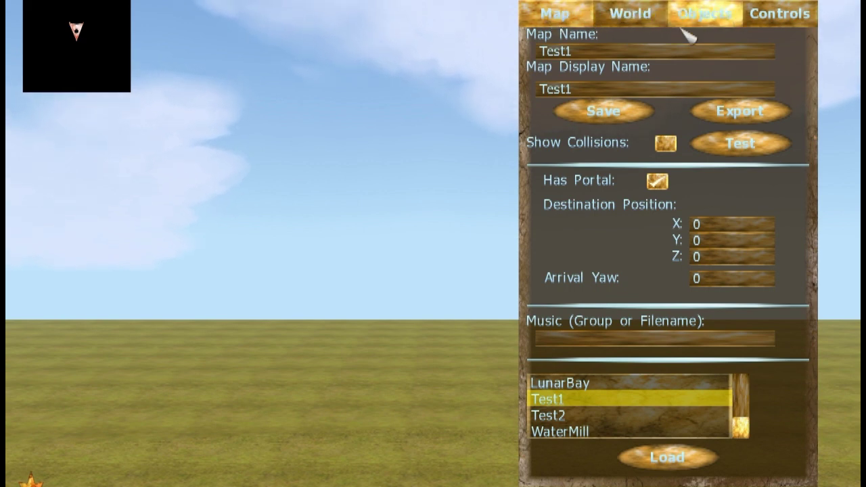
- Load the Test2 map to check its map name and reload the Test1 map
click(704, 13)
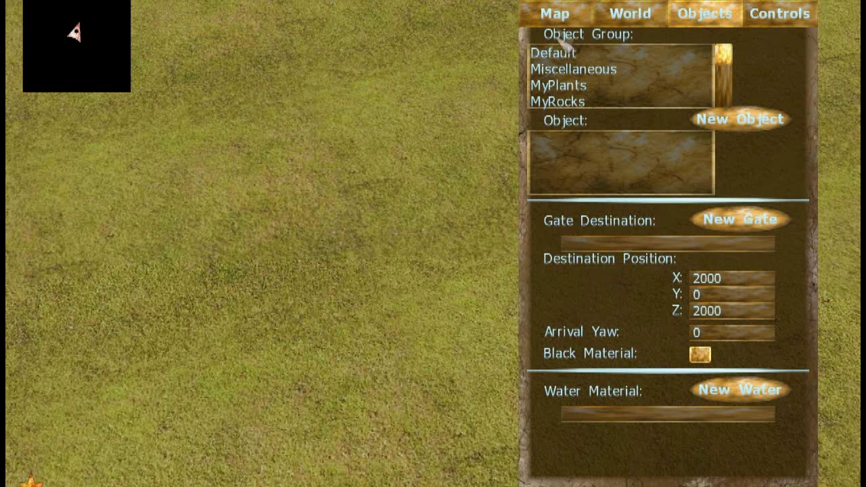
click(567, 16)
click(554, 415)
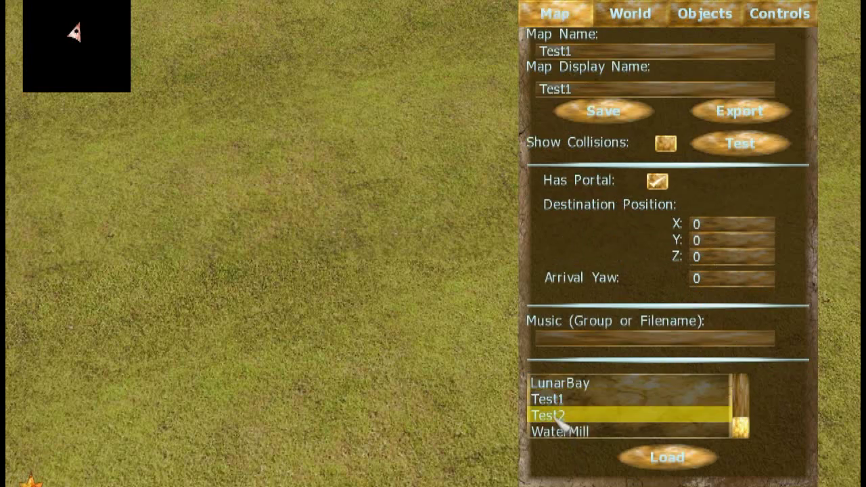
click(668, 458)
click(373, 273)
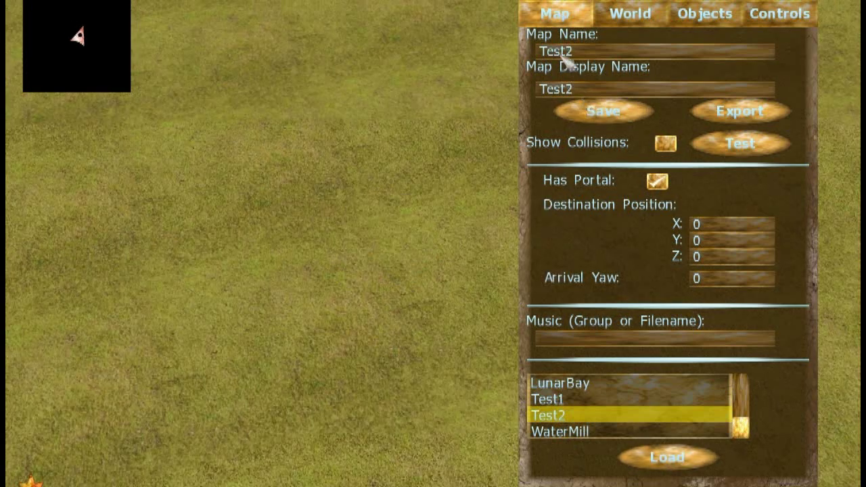
click(554, 399)
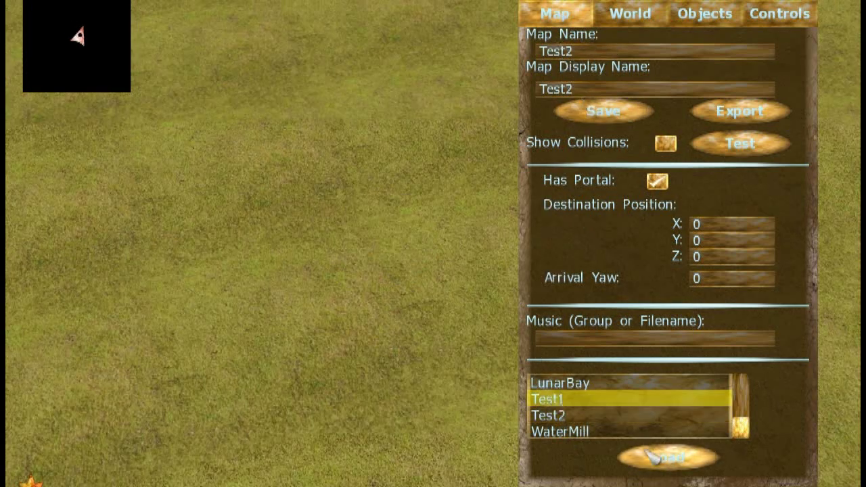
click(667, 458)
click(415, 276)
- Set the gate destination to Test2 and its destination Y position to 150
click(704, 13)
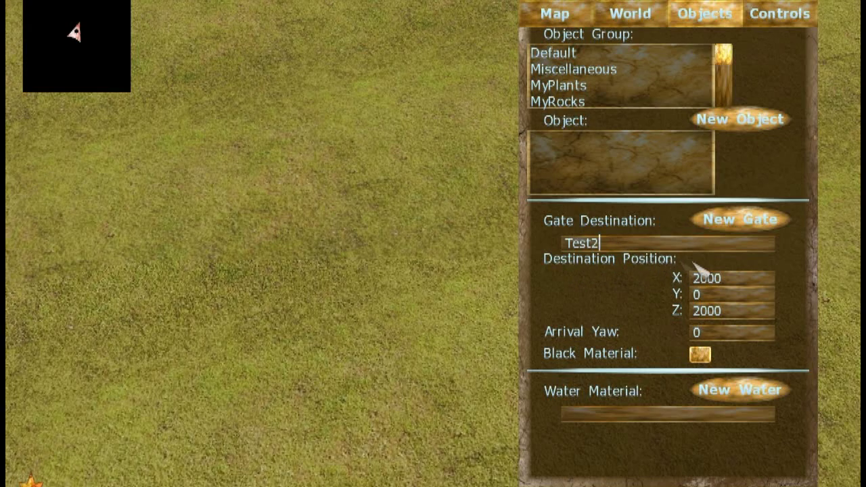
right_drag(521, 228, 479, 182)
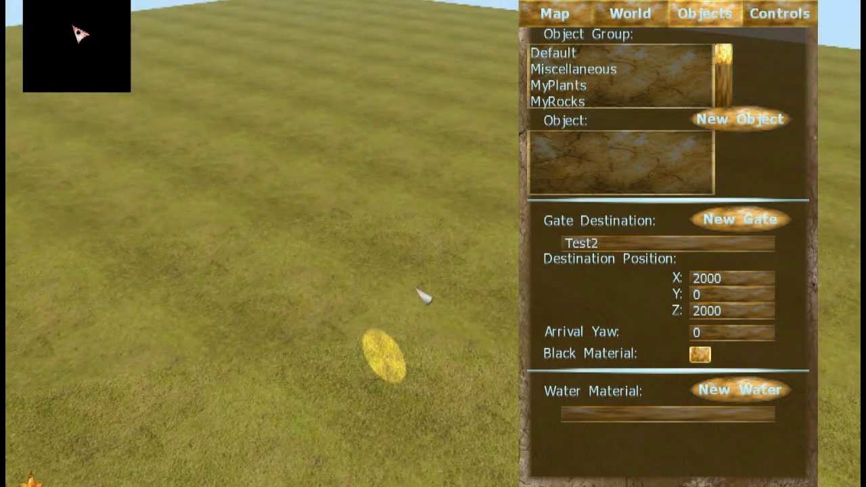
key(Down)
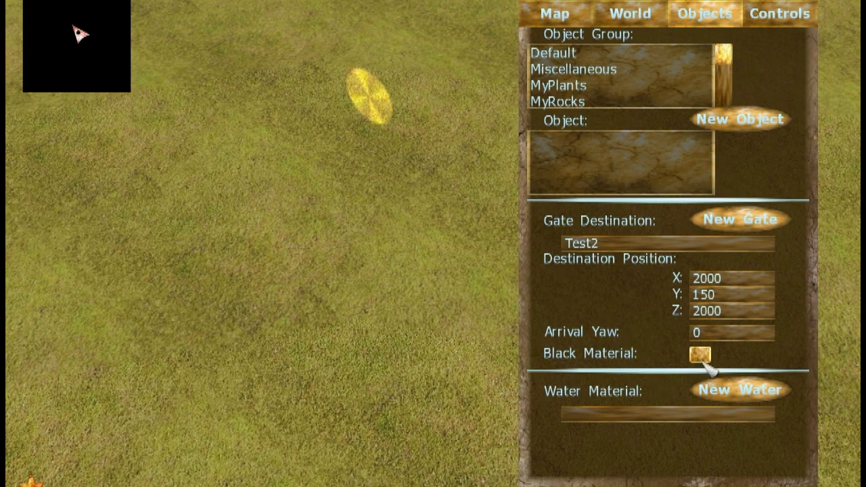
key(w)
right_drag(445, 157, 423, 123)
key(w)
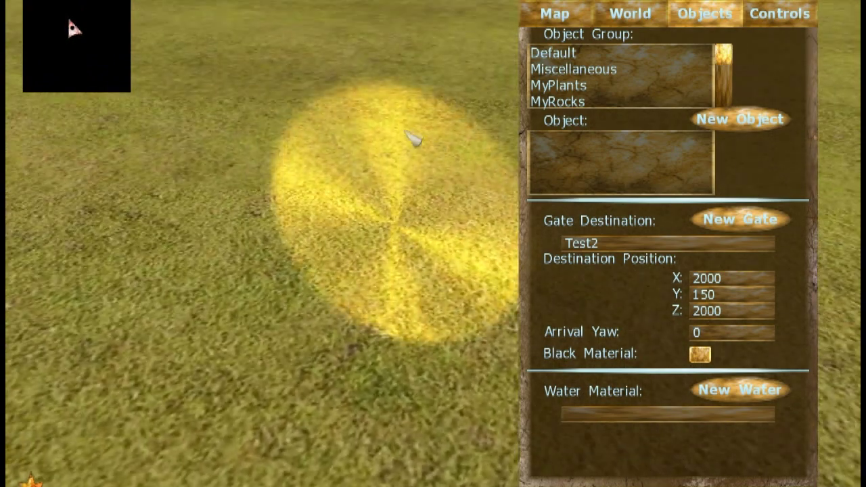
key(s)
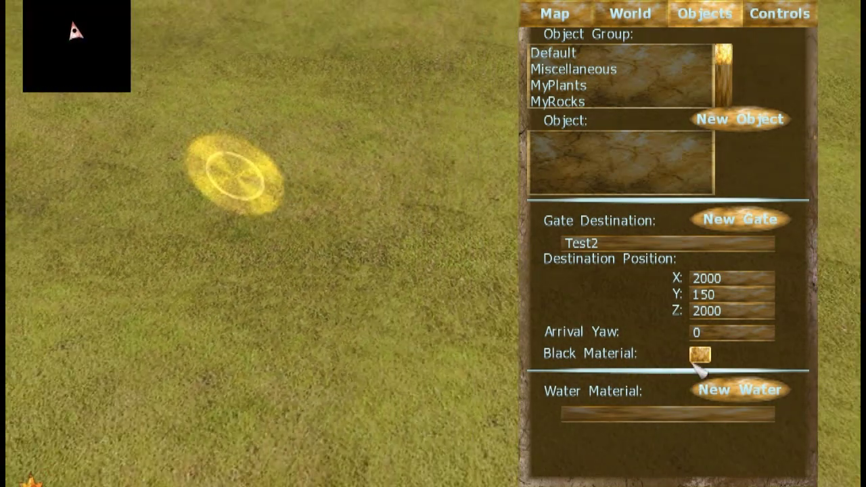
- Enable Black Material and add a new gate beside the existing yellow gate, checking its placement from the other side
click(700, 354)
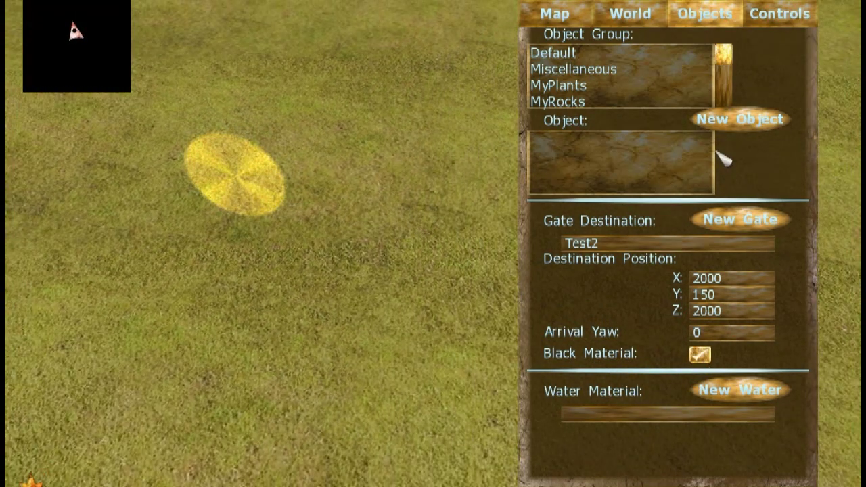
click(742, 216)
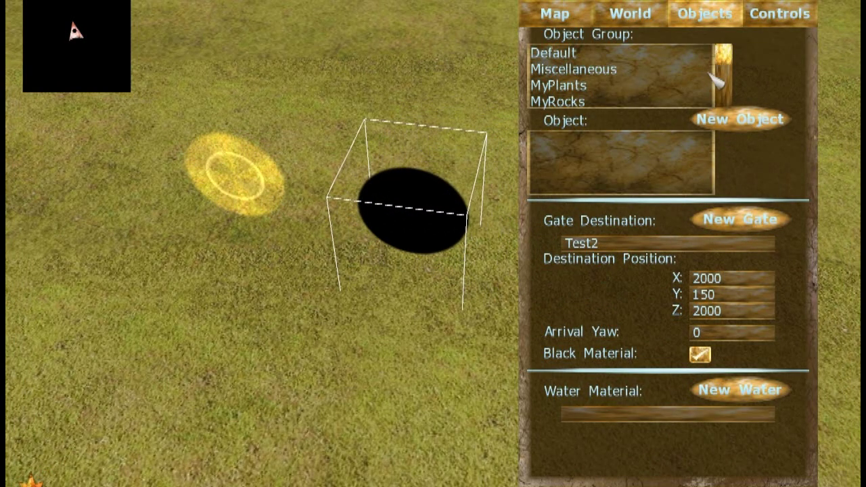
right_drag(417, 294, 180, 343)
key(w)
key(s)
key(d)
key(s)
key(w)
key(s)
right_drag(433, 332, 433, 379)
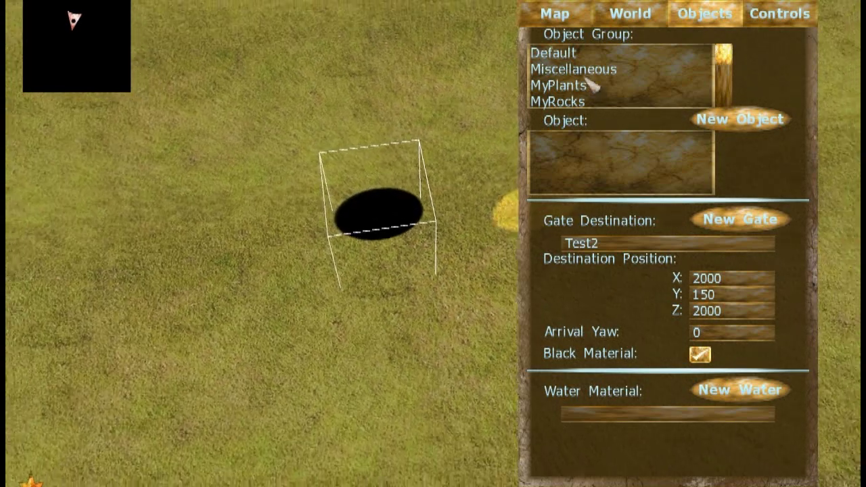
- Save the map under the name Test1, overwriting the existing map
click(556, 14)
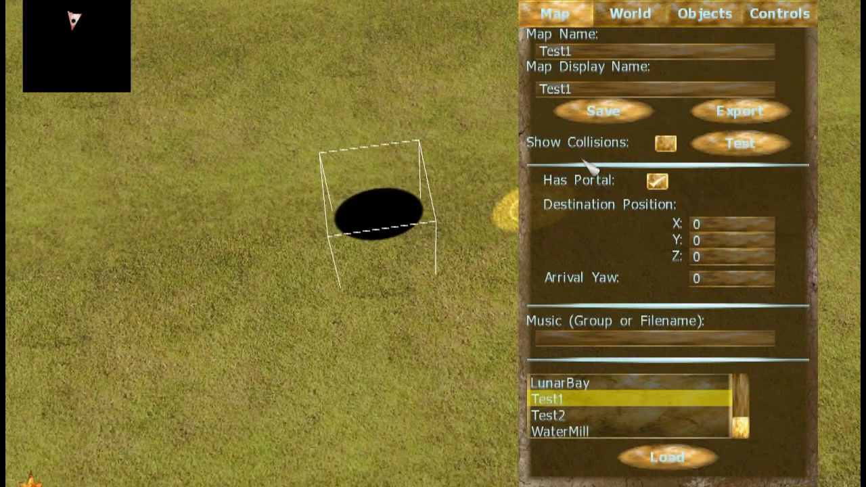
click(701, 15)
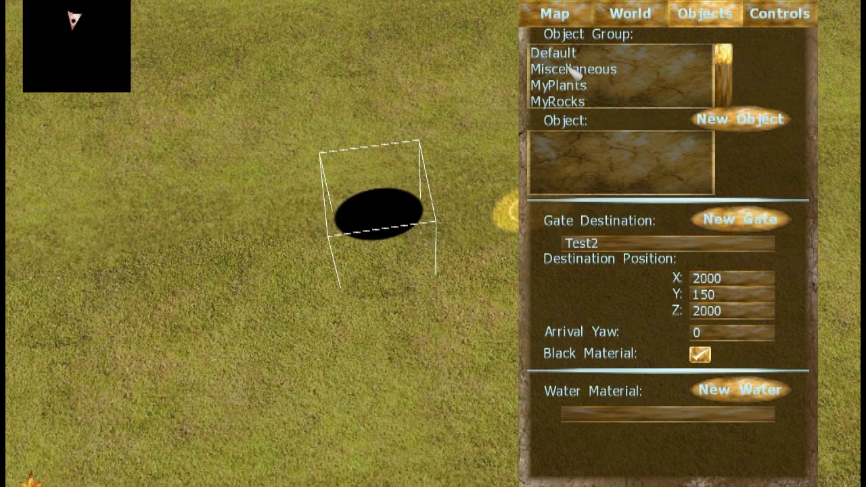
right_drag(464, 189, 406, 264)
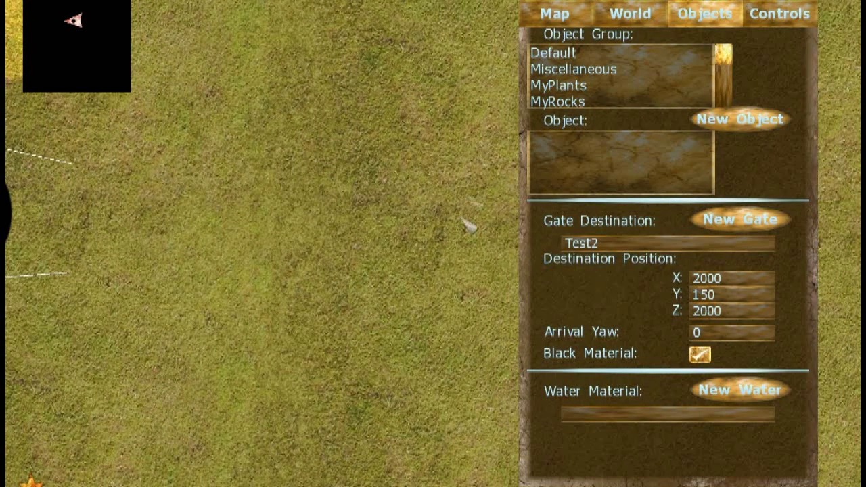
click(552, 24)
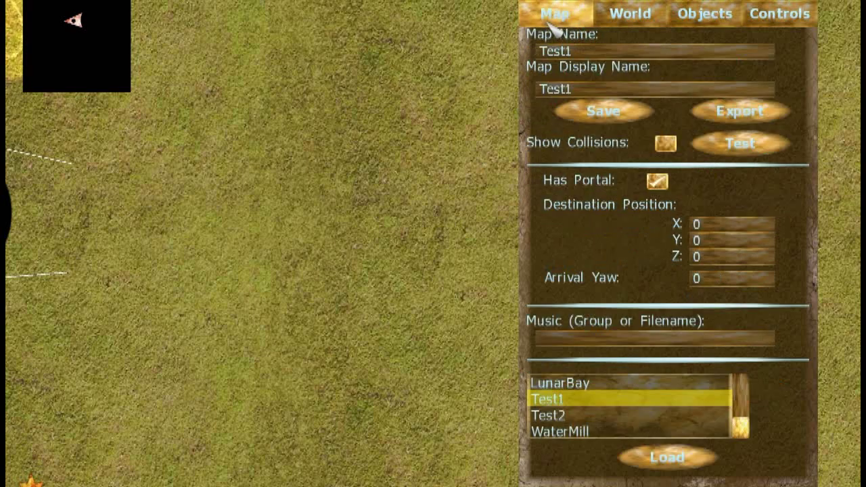
click(575, 117)
click(349, 274)
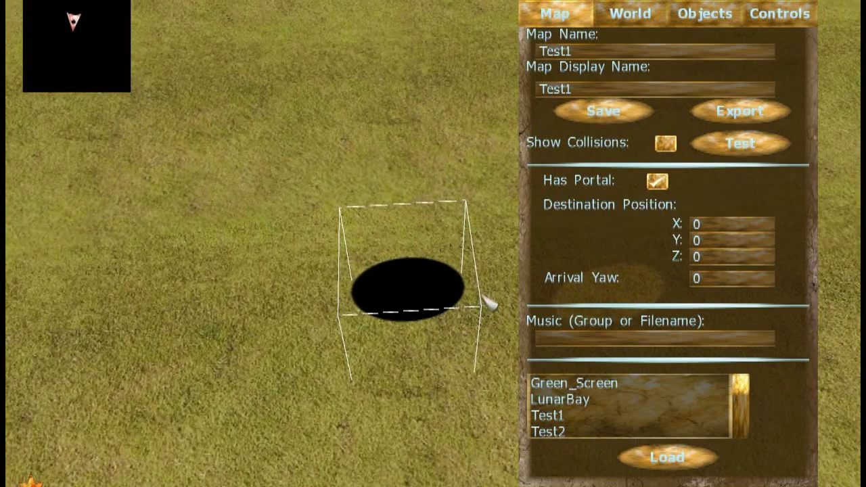
- Exit the Map Maker and log in to the game with the account password
key(Escape)
click(373, 273)
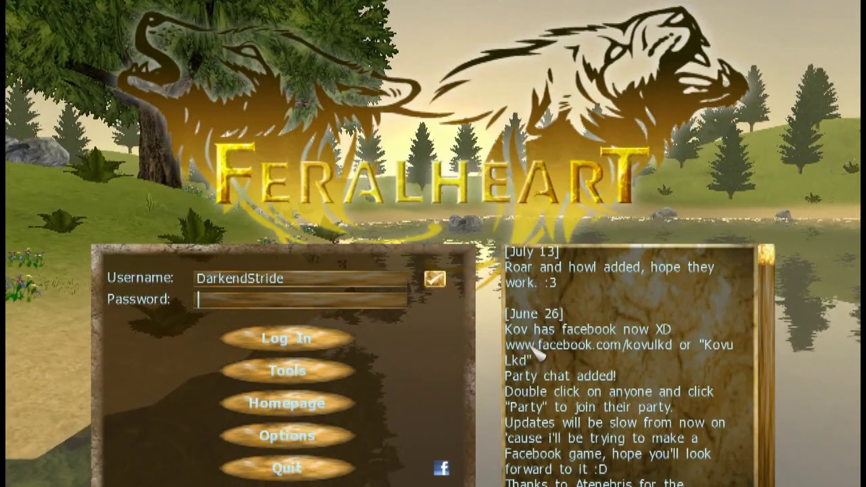
text(****)
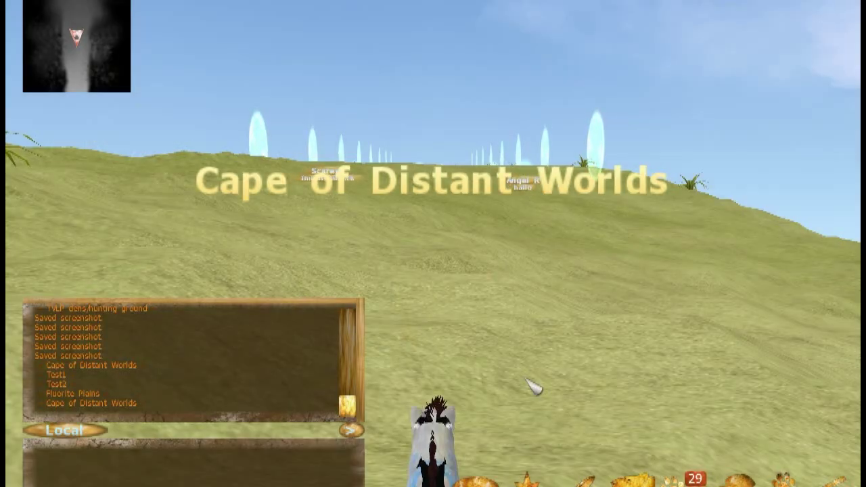
- Walk the character through the nearby portal in Cape of Distant Worlds into the Test1 map
right_drag(527, 379, 467, 392)
right_drag(483, 342, 453, 316)
key(w)
key(w)
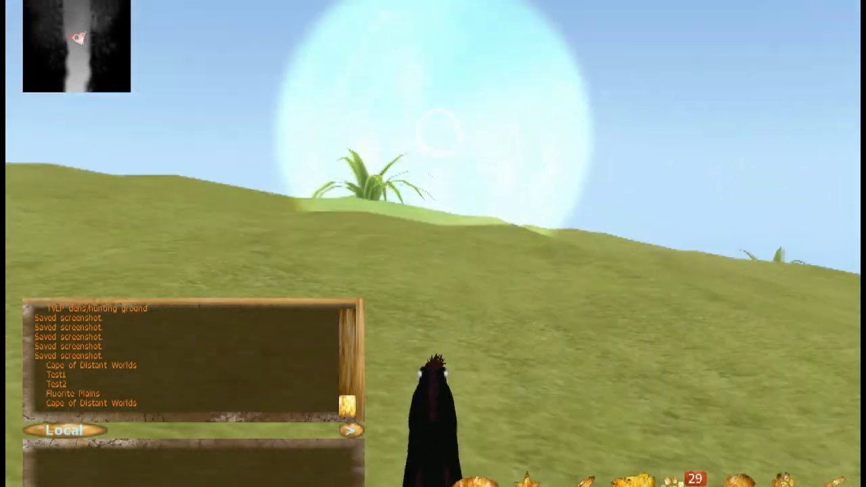
key(w)
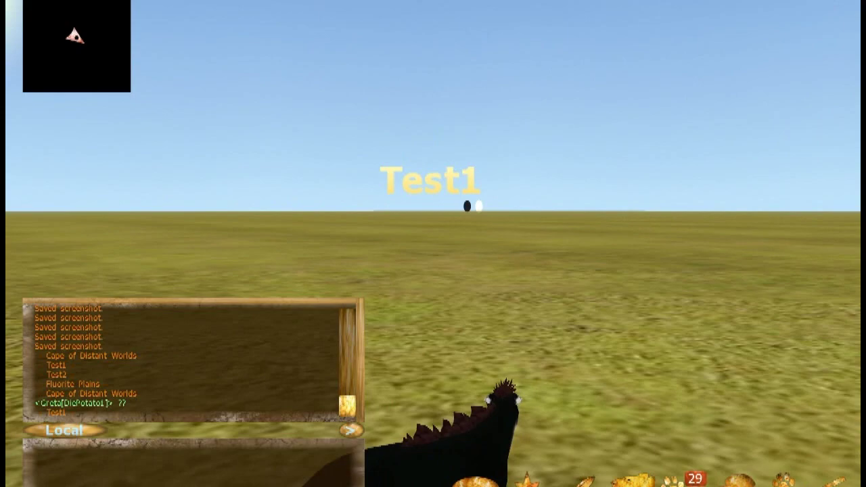
- Walk the character through the black gate in Test1 to travel to Test2
key(w)
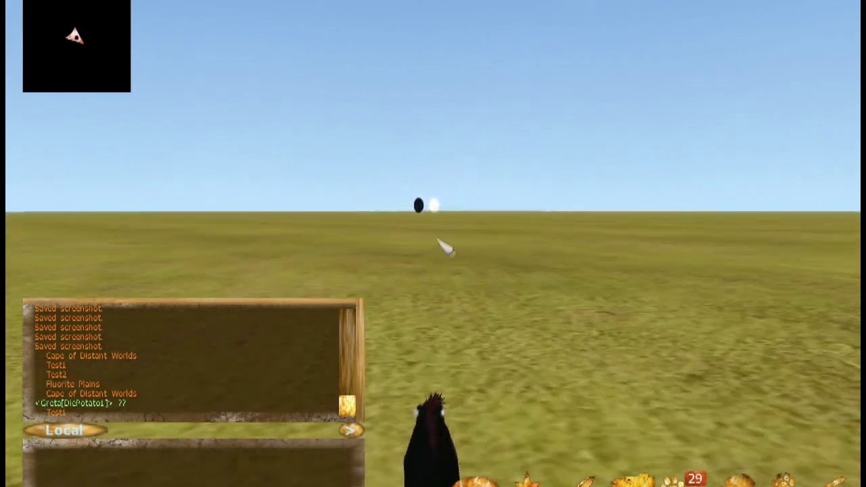
key(w)
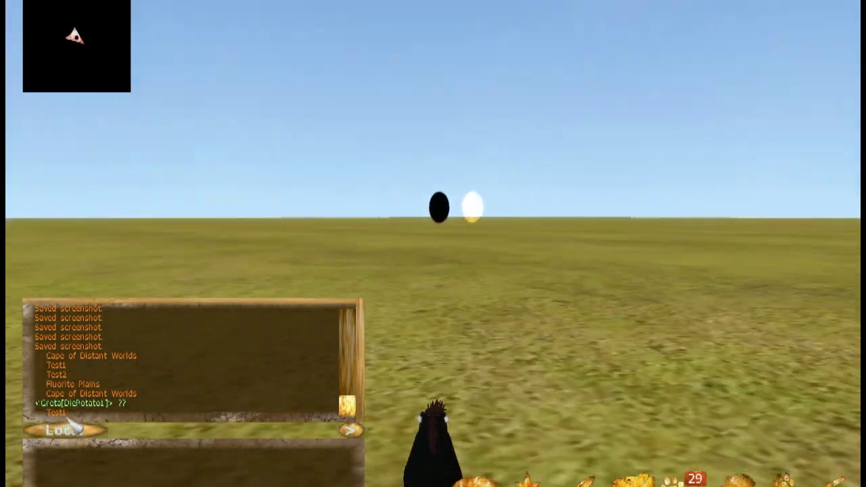
key(w)
right_drag(462, 361, 461, 389)
key(w)
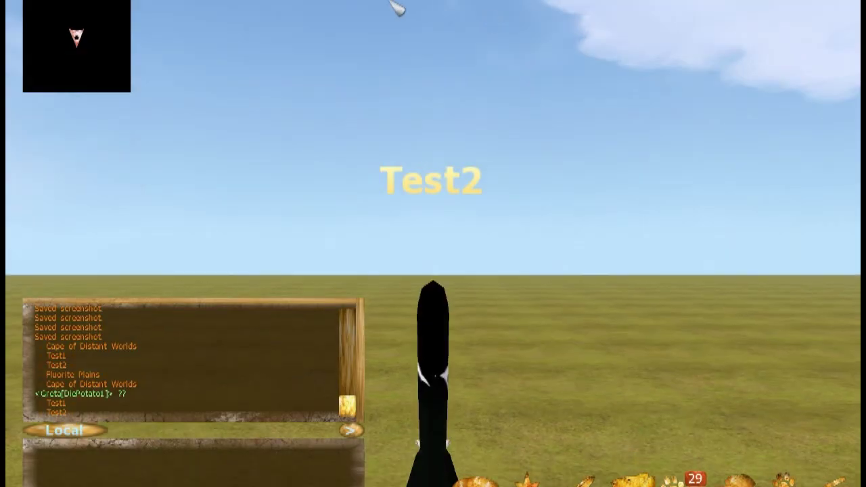
- Try to enter the floating blue portal in Test2 by running and jumping at it
right_drag(606, 305, 498, 328)
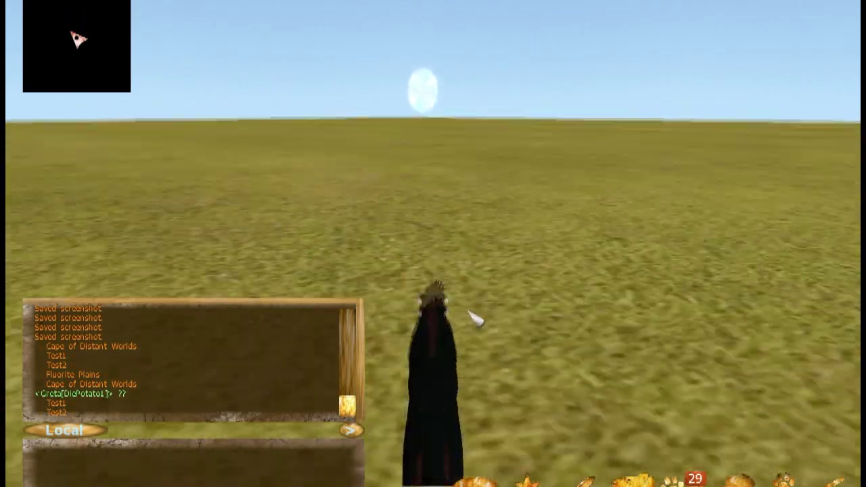
mouse_move(468, 311)
right_down()
mouse_move(461, 271)
mouse_move(467, 339)
mouse_move(452, 321)
mouse_move(477, 304)
right_up()
key(w)
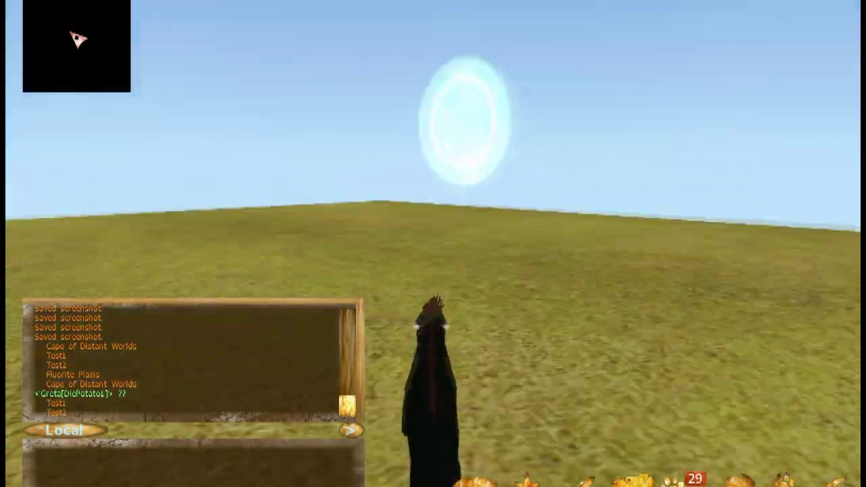
key(w)
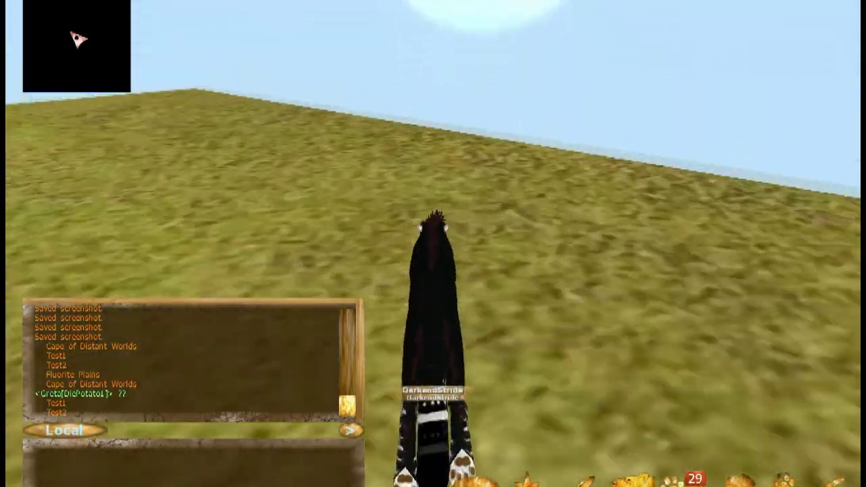
key(space)
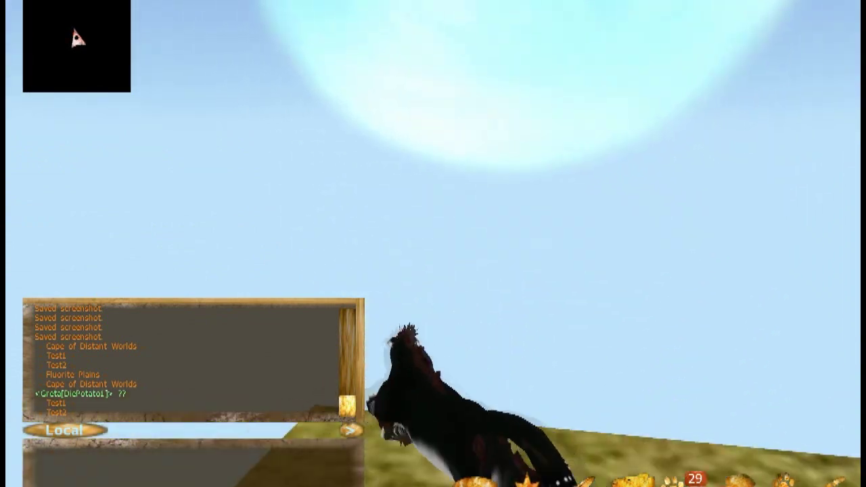
right_drag(498, 374, 498, 373)
key(w)
right_drag(496, 343, 497, 342)
key(w)
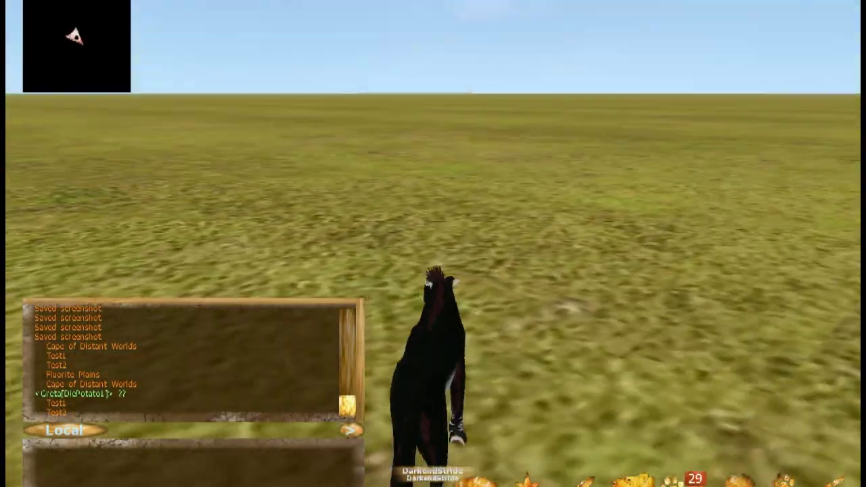
- Run the character across the Test2 field and turn it back toward the floating portal
key(d)
key(w)
key(d)
key(a)
key(d)
key(w)
key(a)
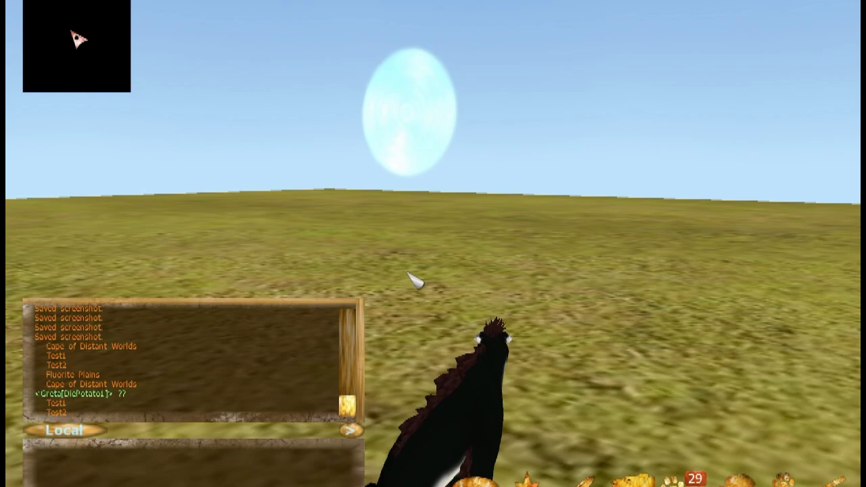
- Point the camera at the sun and hide the game interface
right_drag(457, 259, 644, 247)
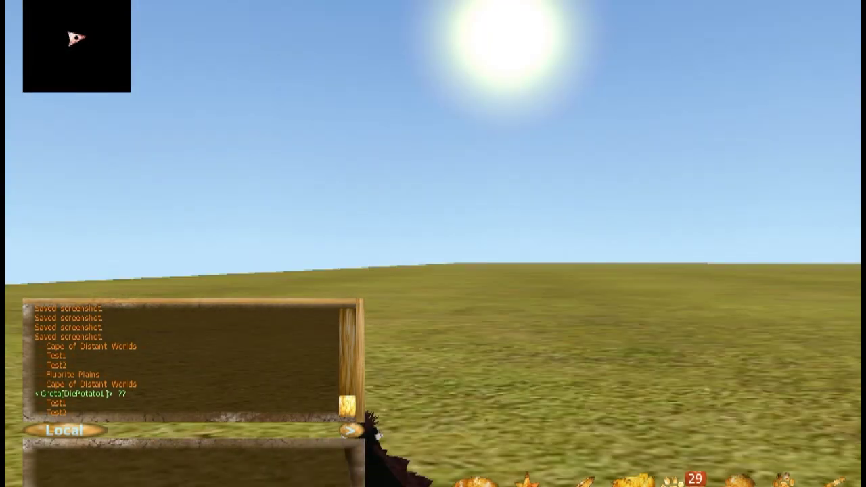
right_drag(427, 260, 516, 280)
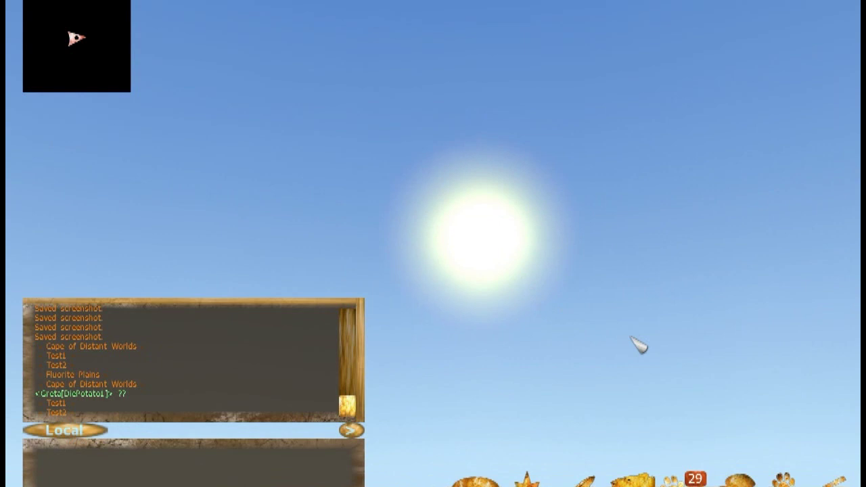
right_drag(633, 338, 650, 344)
key(F9)
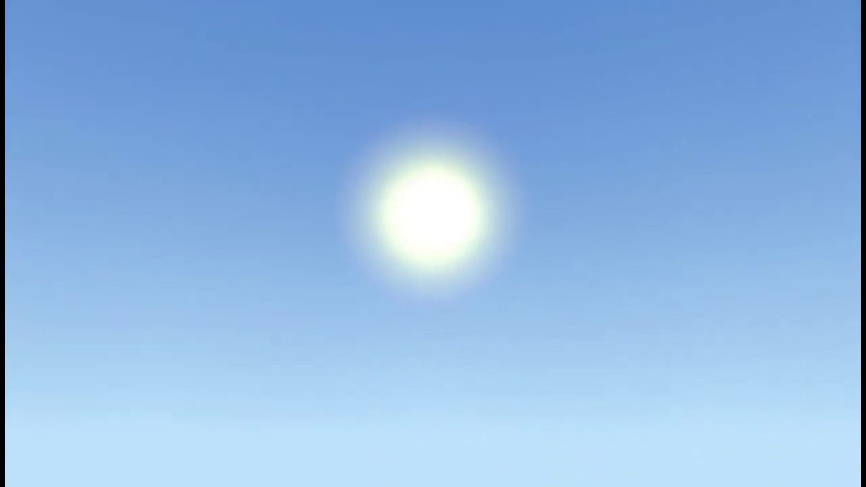